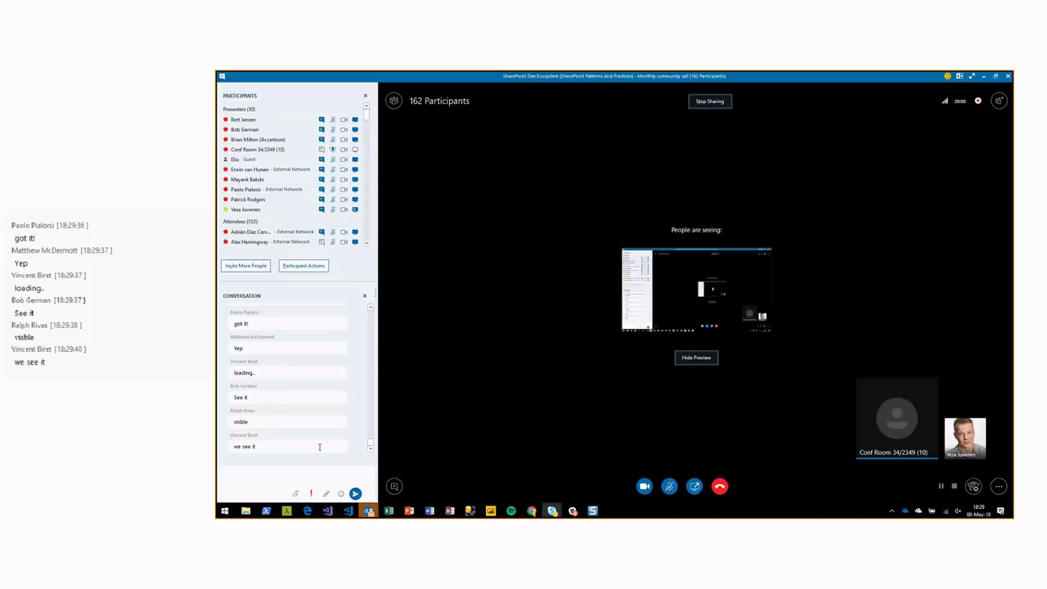
Step: Switch to the Edge browser and view the Legal Matters library in Microsoft Team Site, highlighting the root part of its address
mouse_move(306, 512)
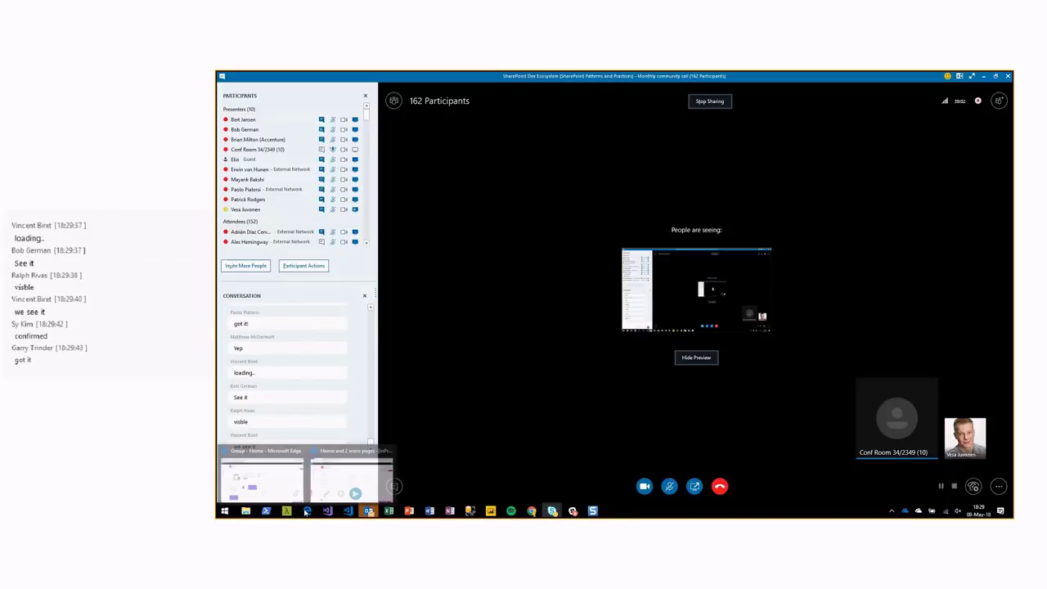
click(342, 480)
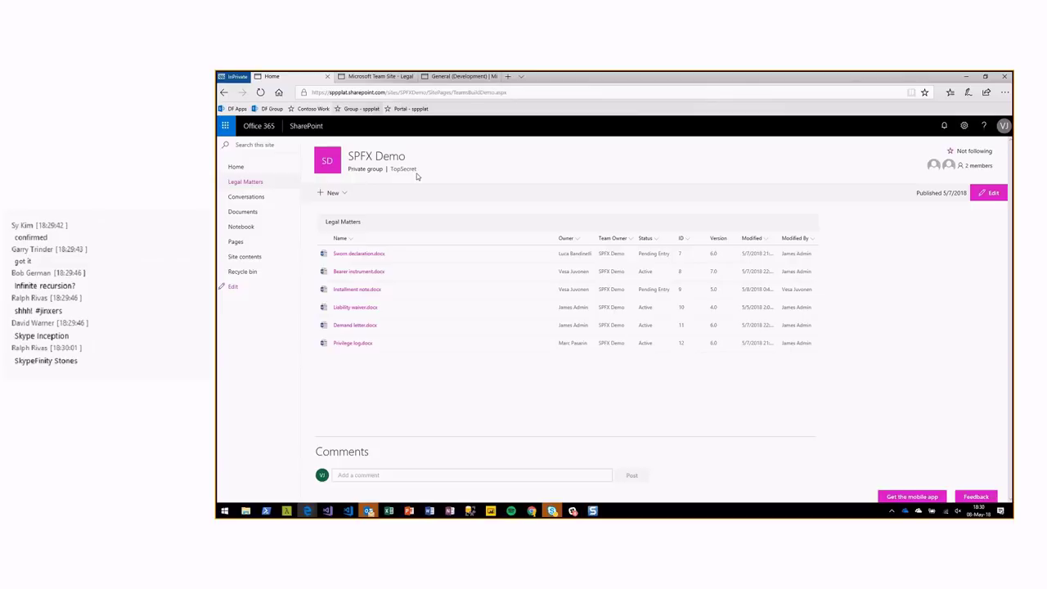
click(376, 76)
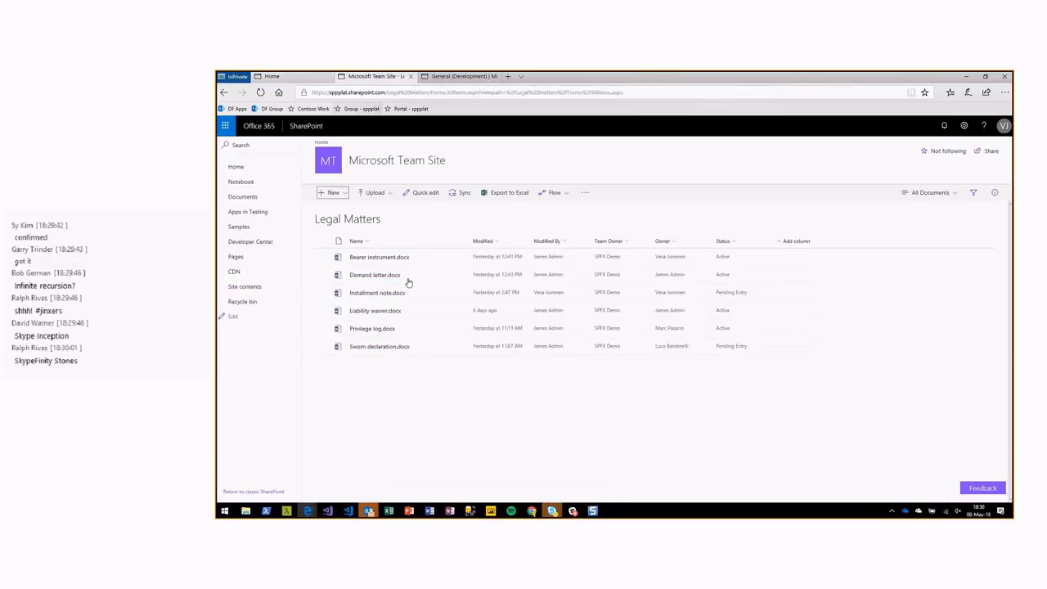
click(382, 92)
click(376, 92)
double_click(389, 91)
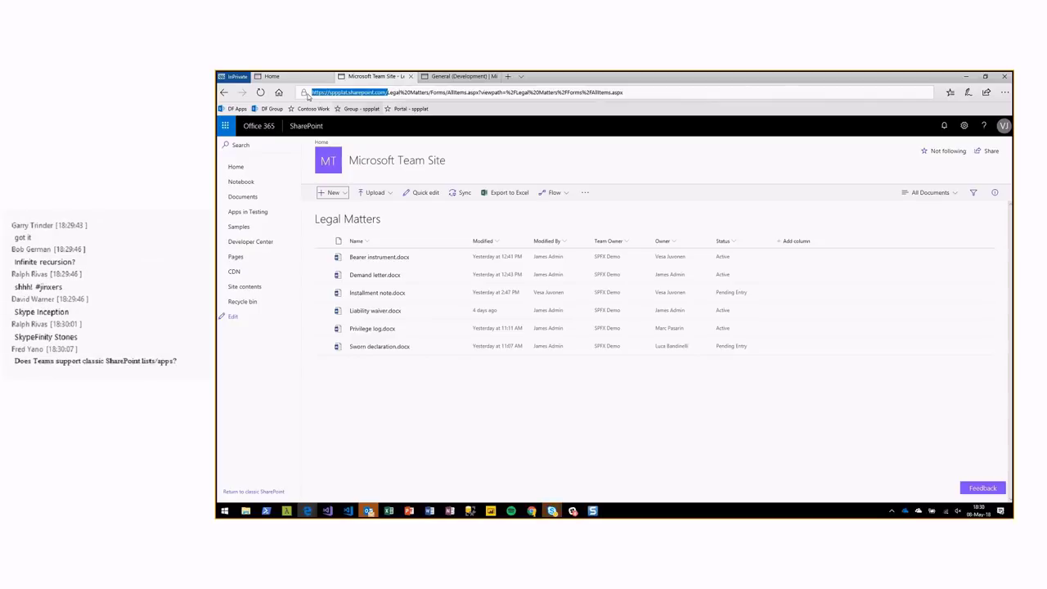
click(413, 403)
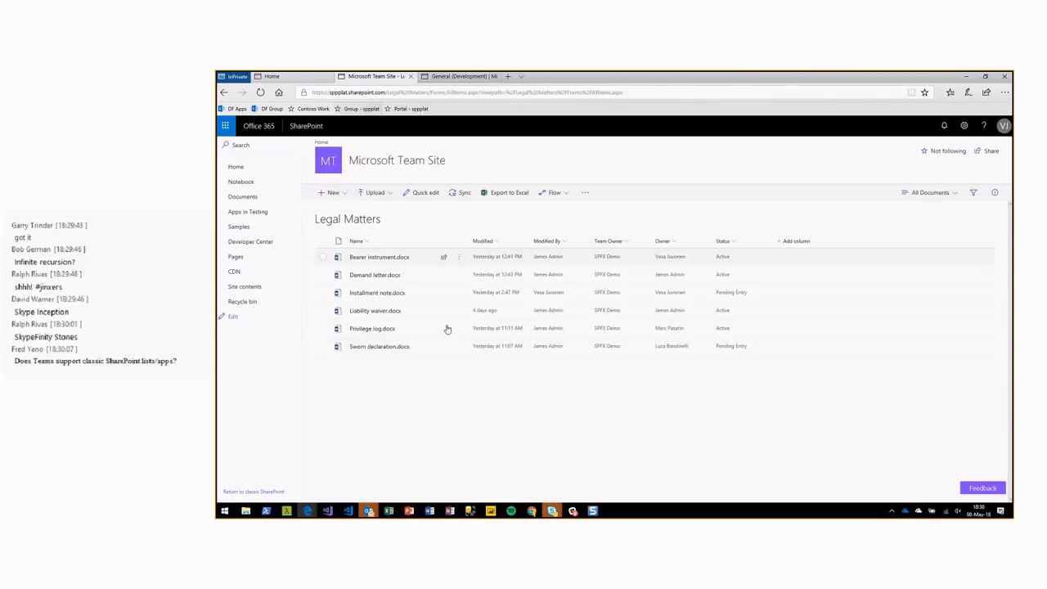
Step: Return to the SPFX Demo page, reload it, and put it in edit mode with the Legal Matters web part's properties open
key(ctrl+shift+Tab)
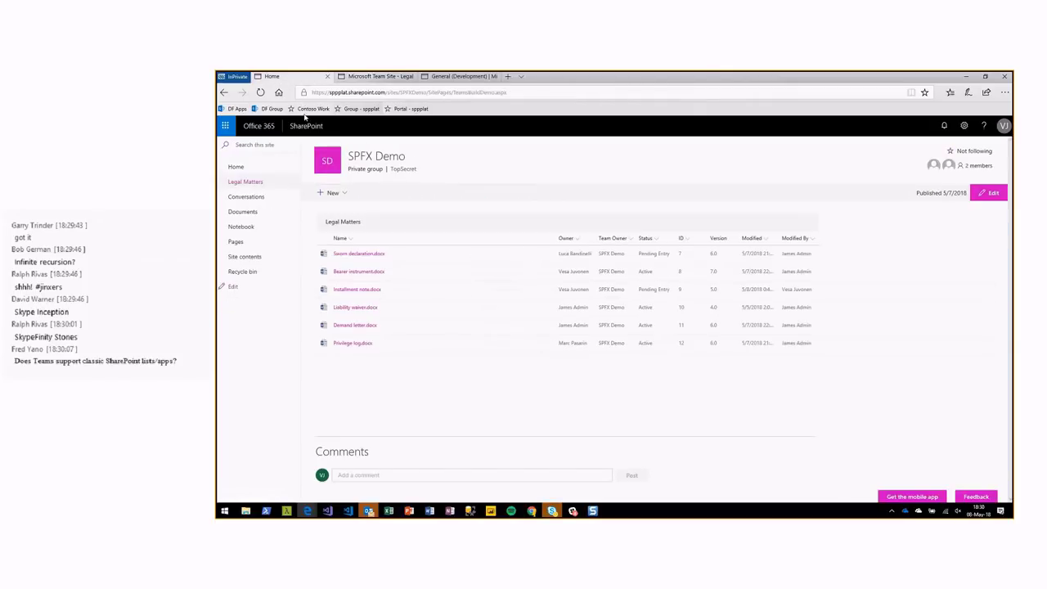
key(XF86AudioMute)
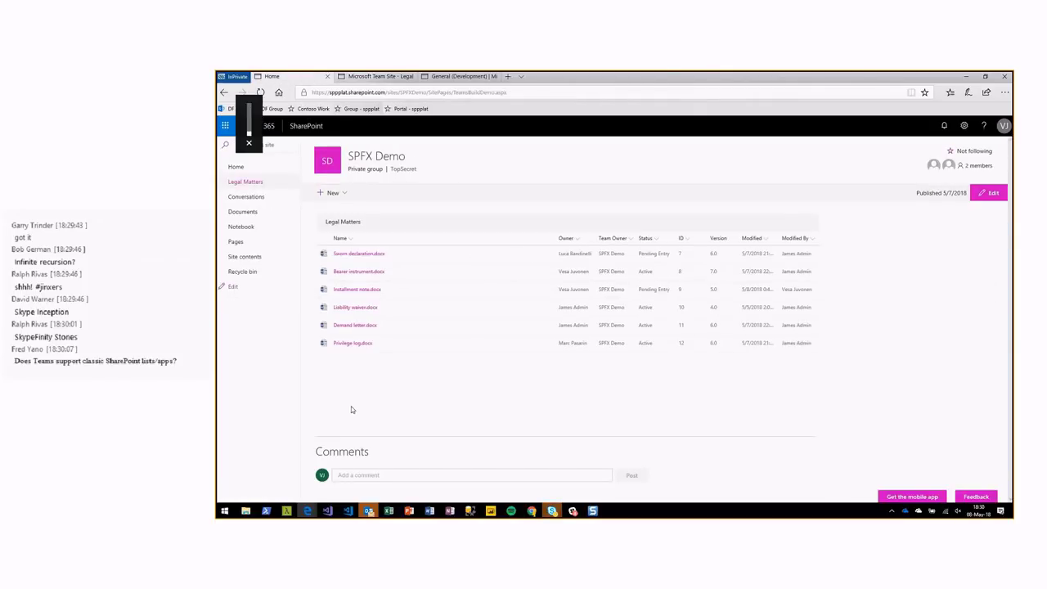
key(F5)
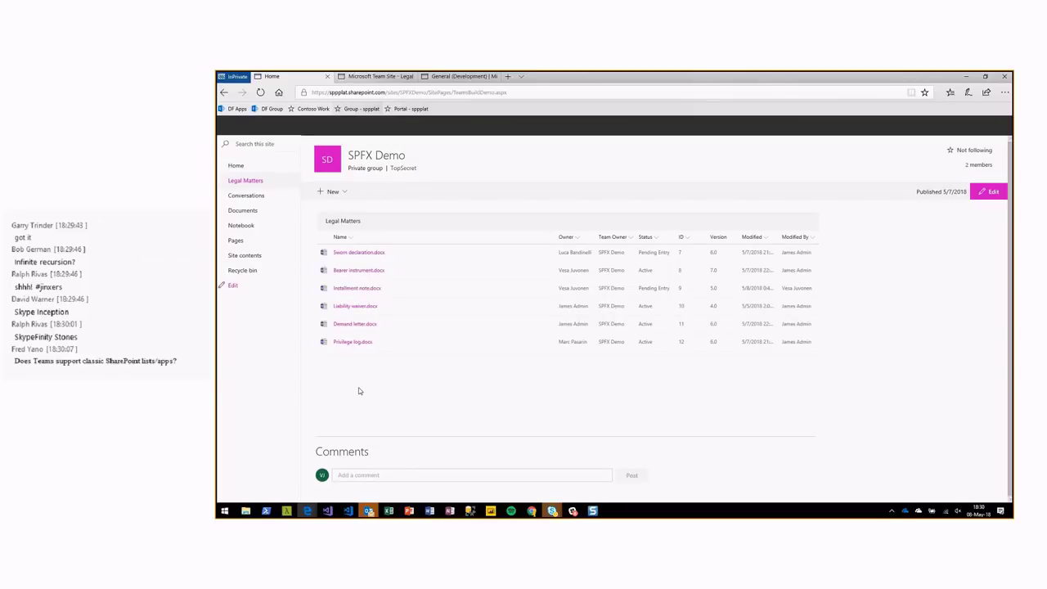
click(988, 194)
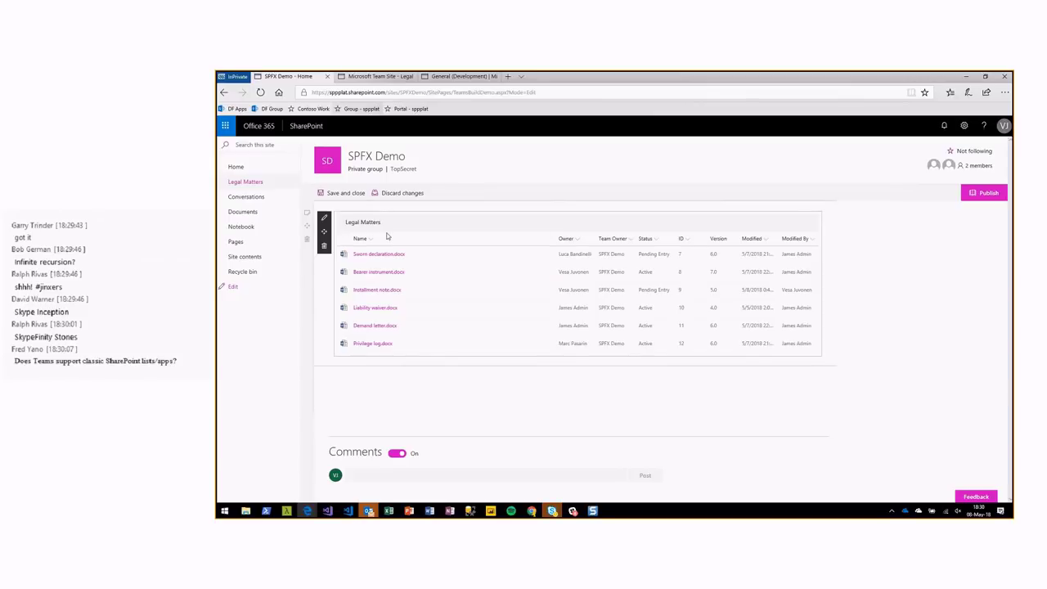
click(324, 218)
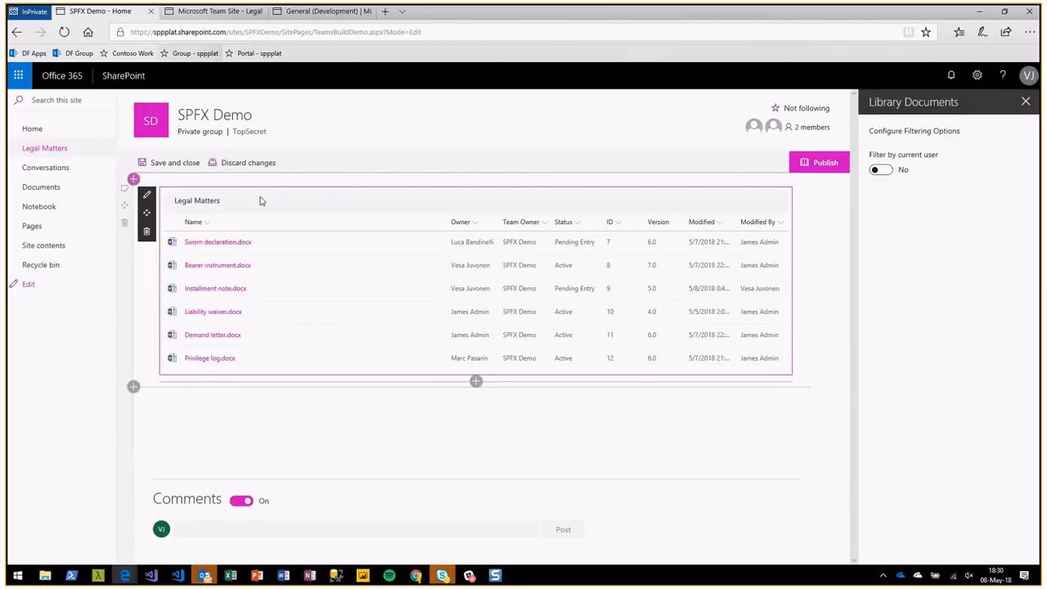
Step: Try Filter by current user on the web part, set it back to No, and save and close the page
click(880, 170)
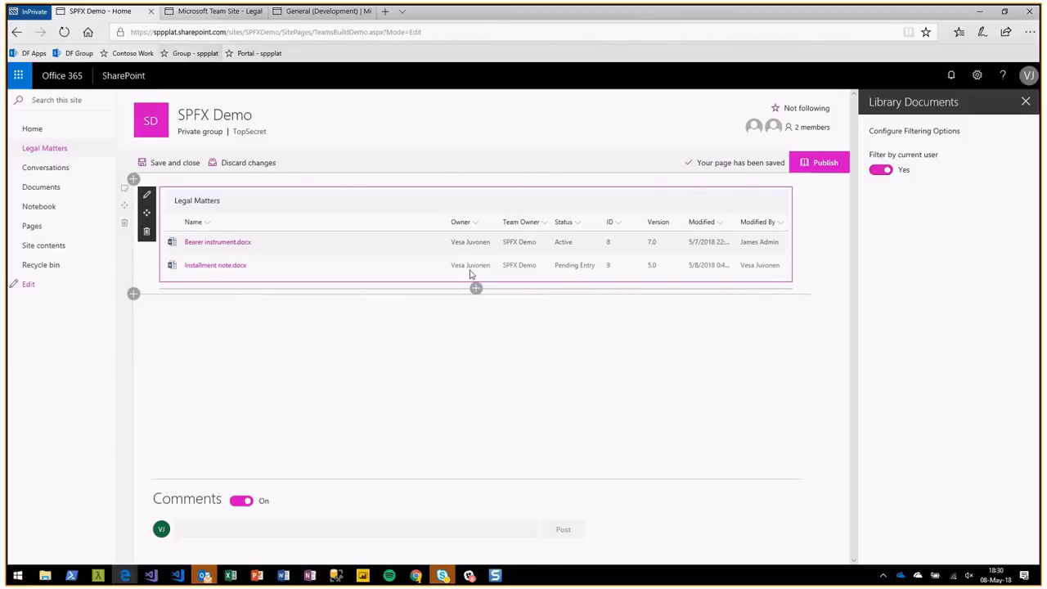
click(881, 169)
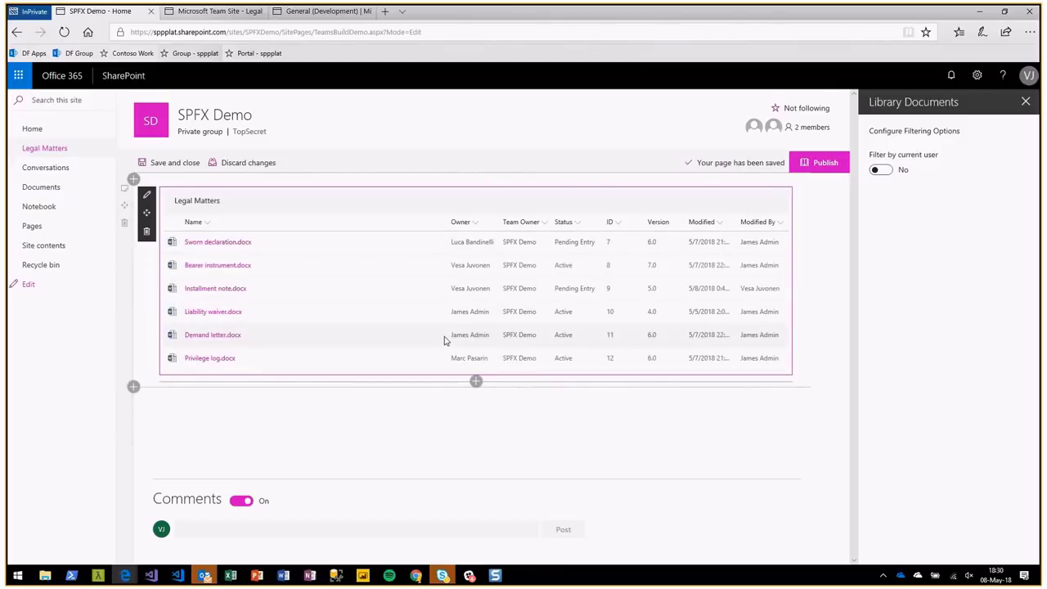
click(161, 169)
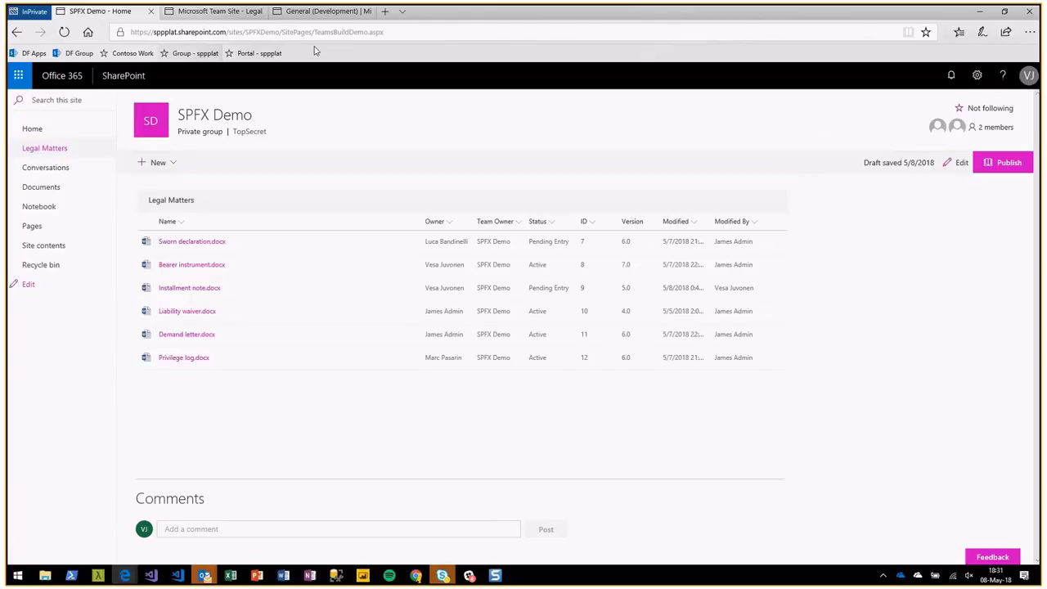
Step: Switch to Microsoft Teams and start adding a Legal Matters tab to the Development team's General channel
click(311, 12)
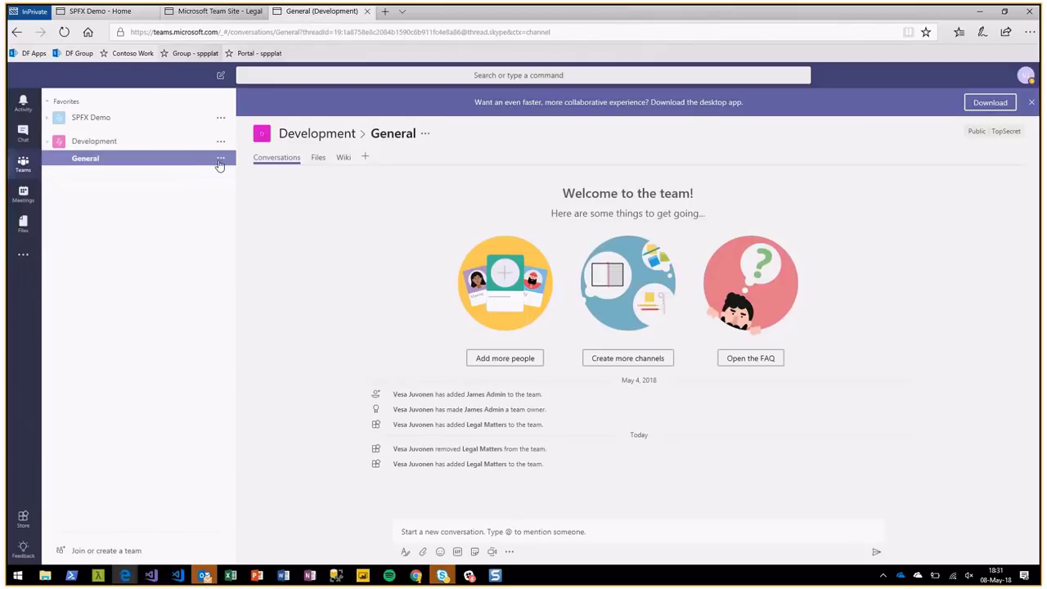
click(365, 158)
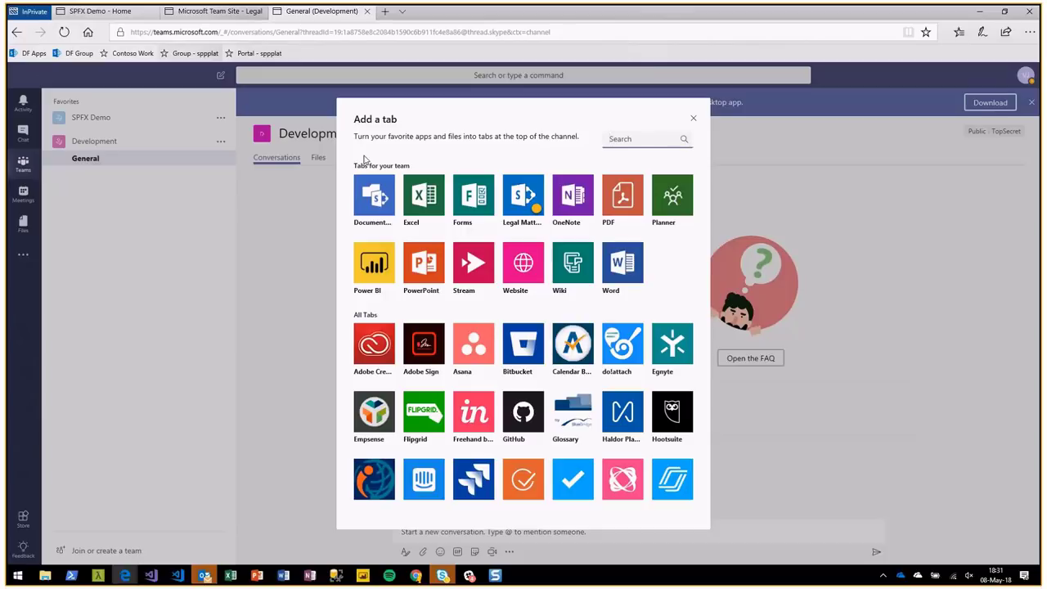
click(523, 191)
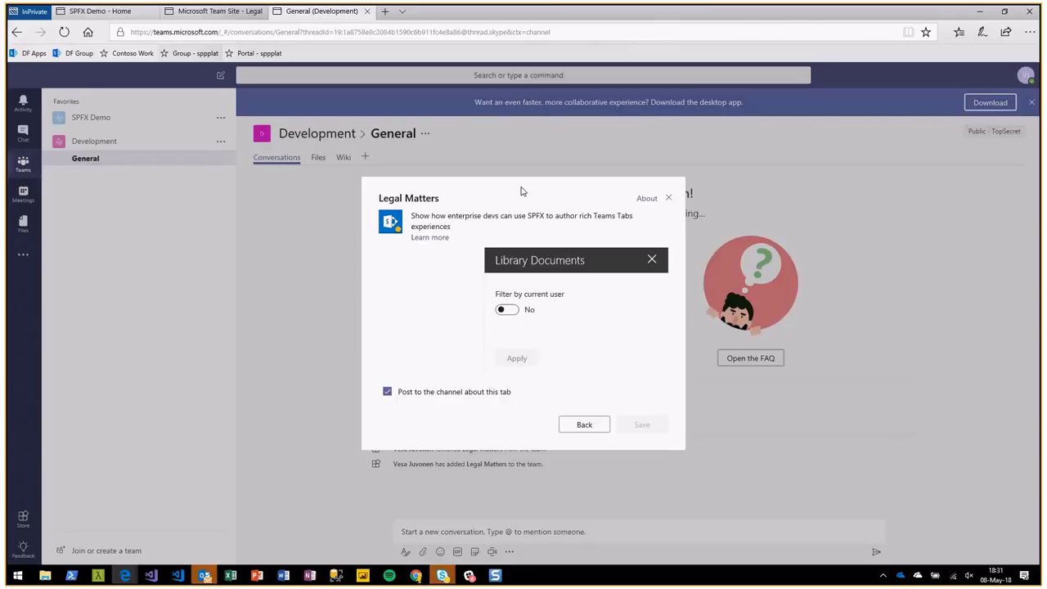
Step: Set Filter by current user to Yes for the new Legal Matters tab, apply it, and save the tab
click(506, 311)
click(507, 311)
click(506, 311)
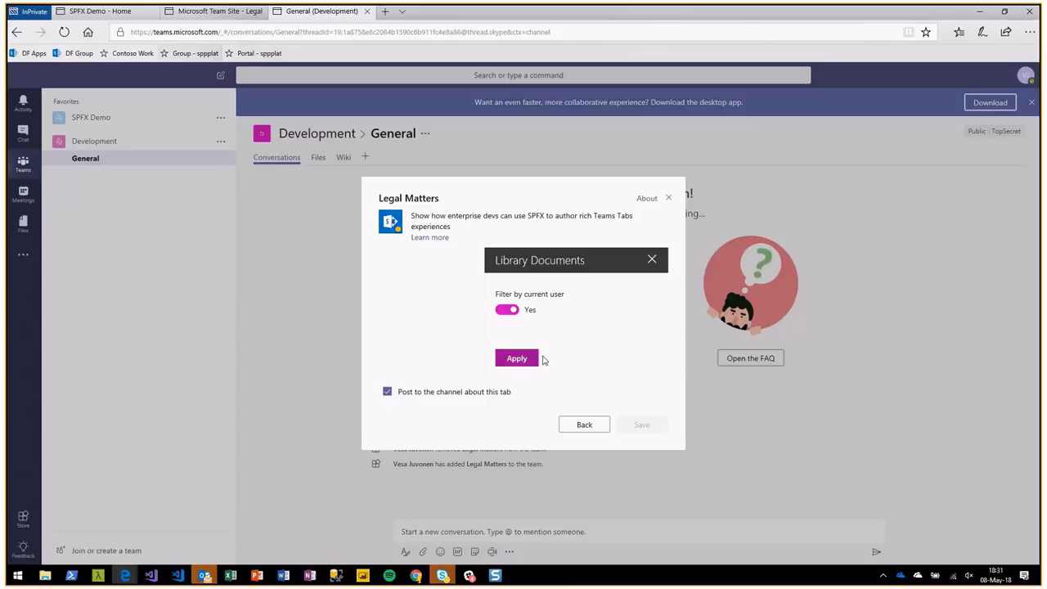
click(532, 358)
click(643, 424)
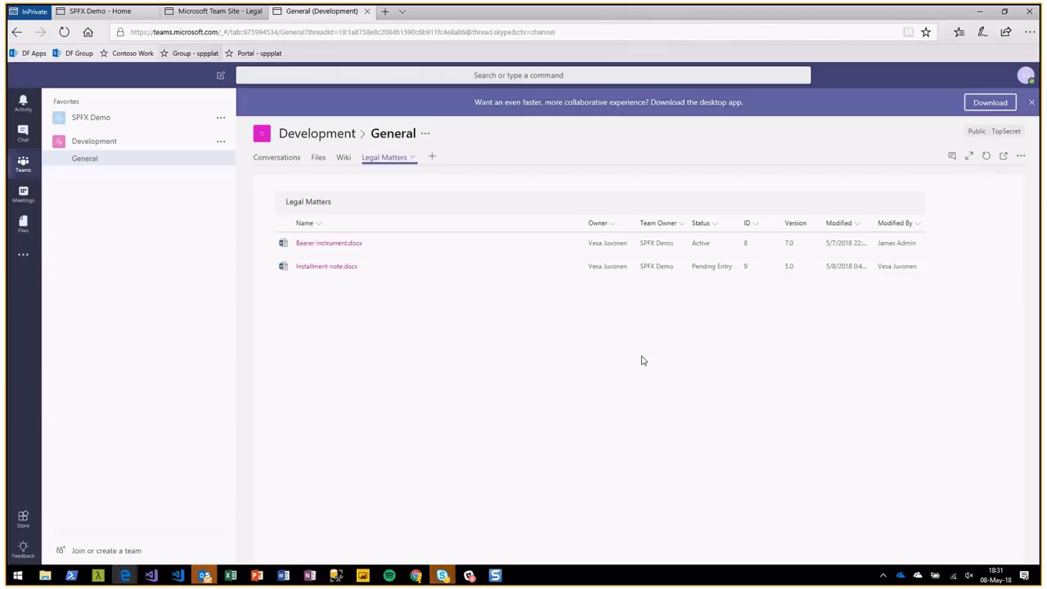
Step: Reopen the Legal Matters tab's settings, apply Filter by current user as Yes, and save
click(413, 160)
click(406, 181)
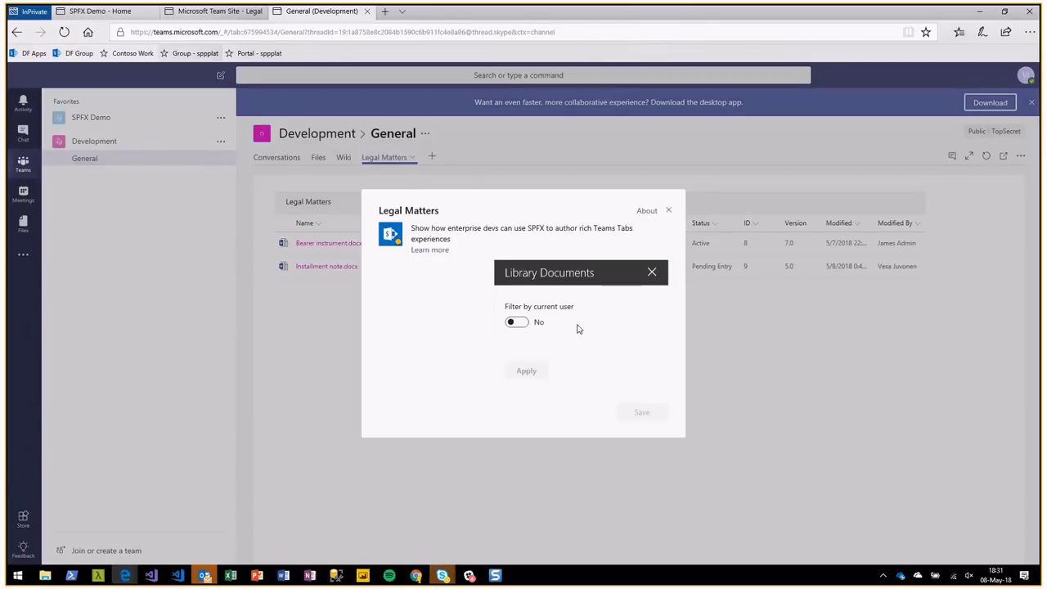
click(503, 322)
click(527, 371)
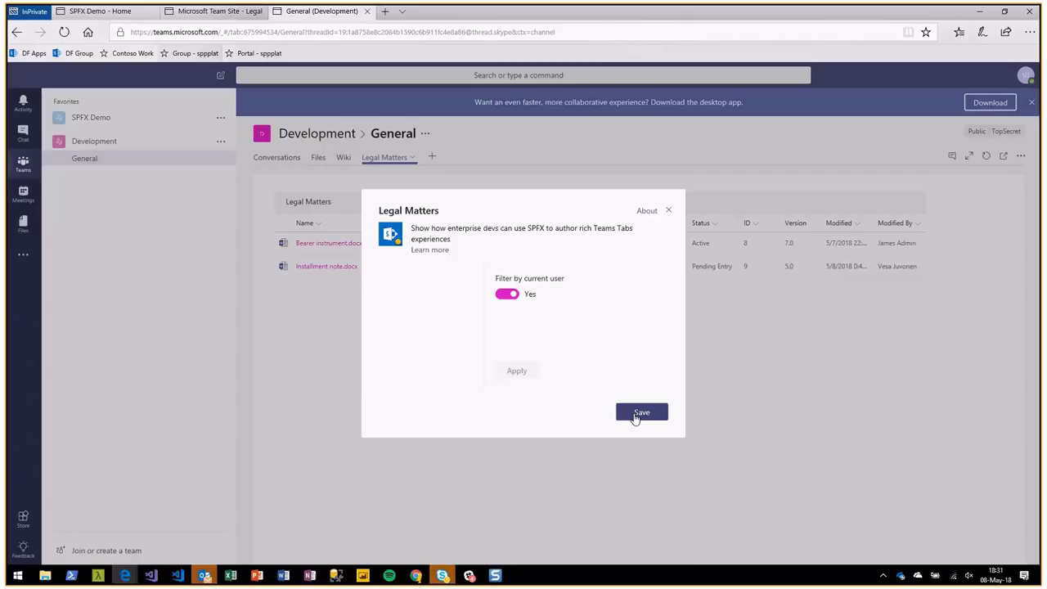
click(635, 414)
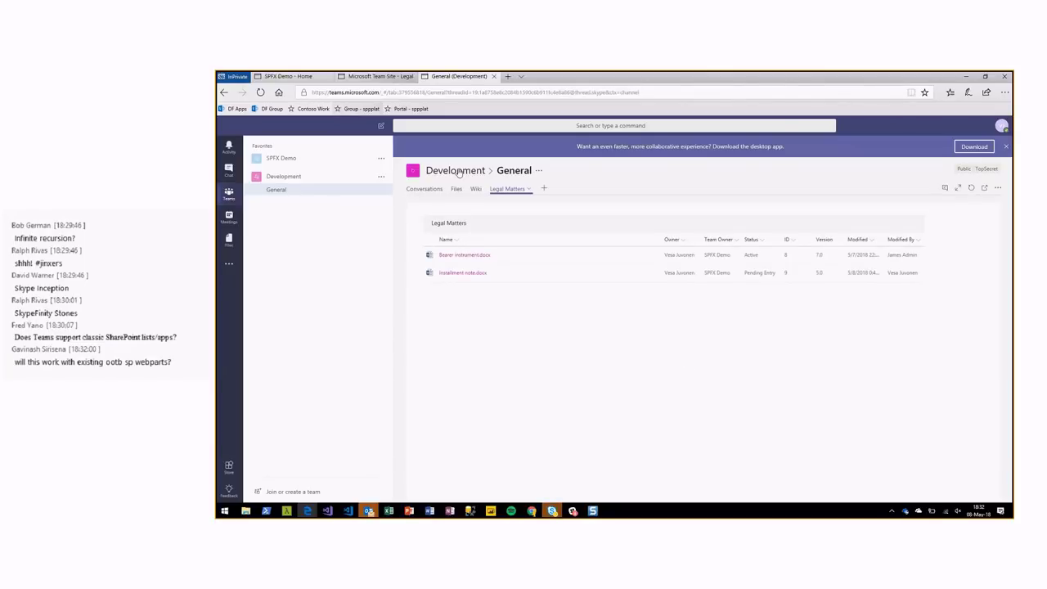
Step: Look at the channel's Conversations, return to the Legal Matters tab, and view its settings without changing them
click(424, 189)
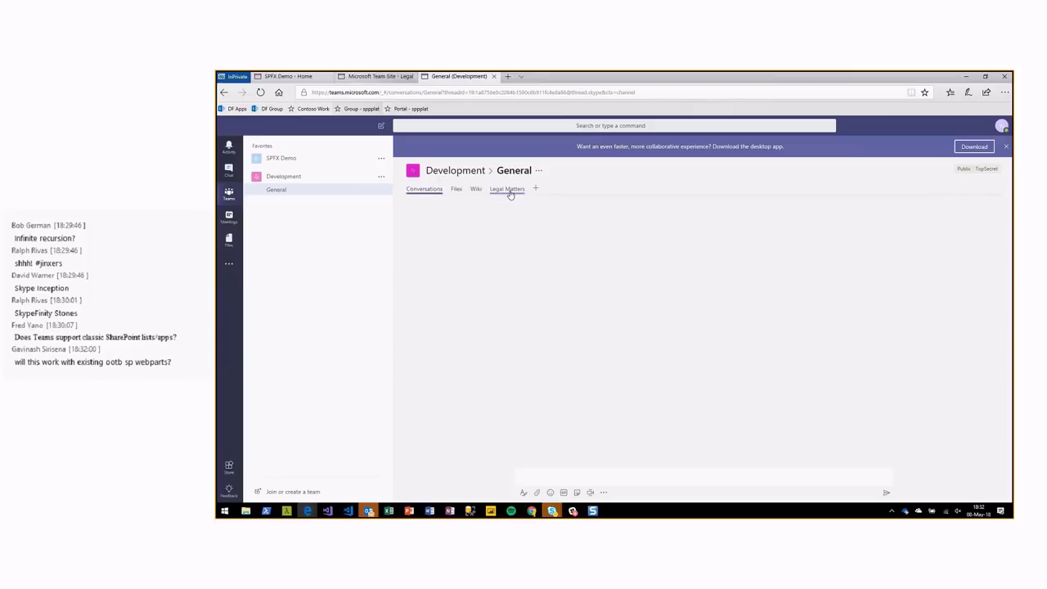
click(507, 191)
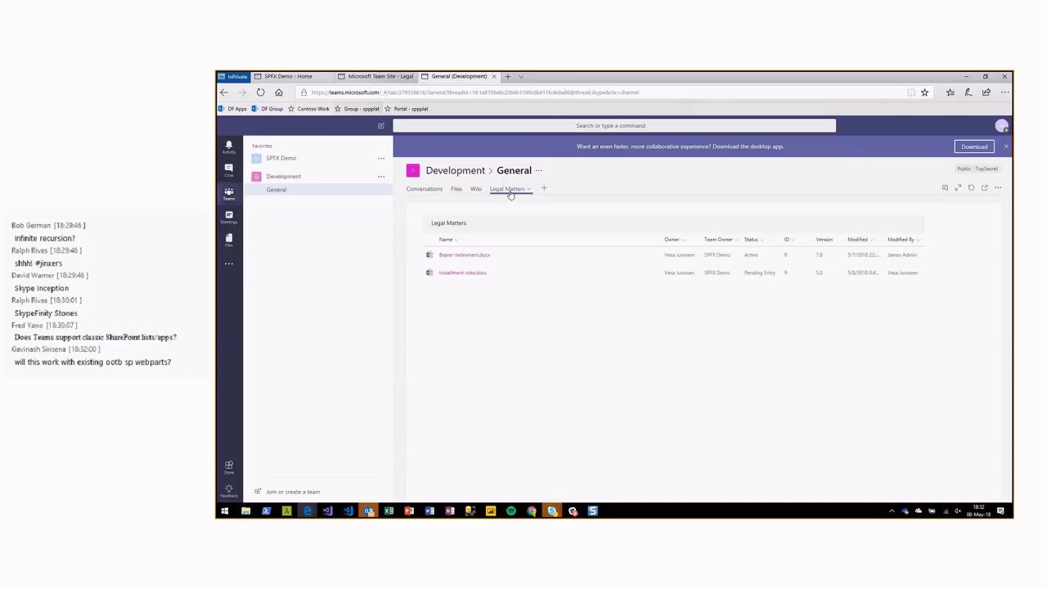
click(530, 189)
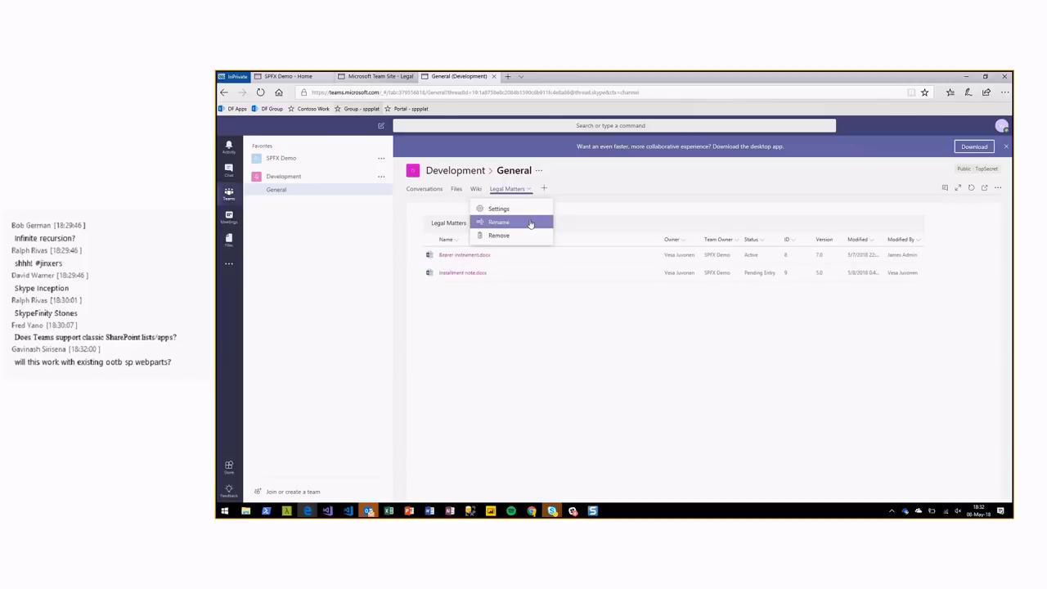
click(528, 209)
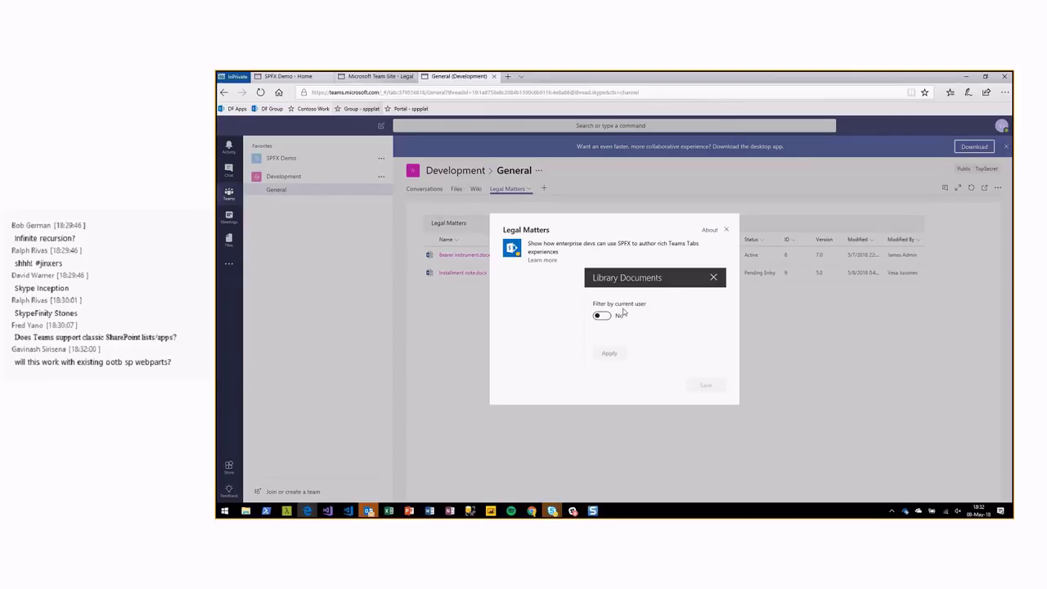
click(725, 231)
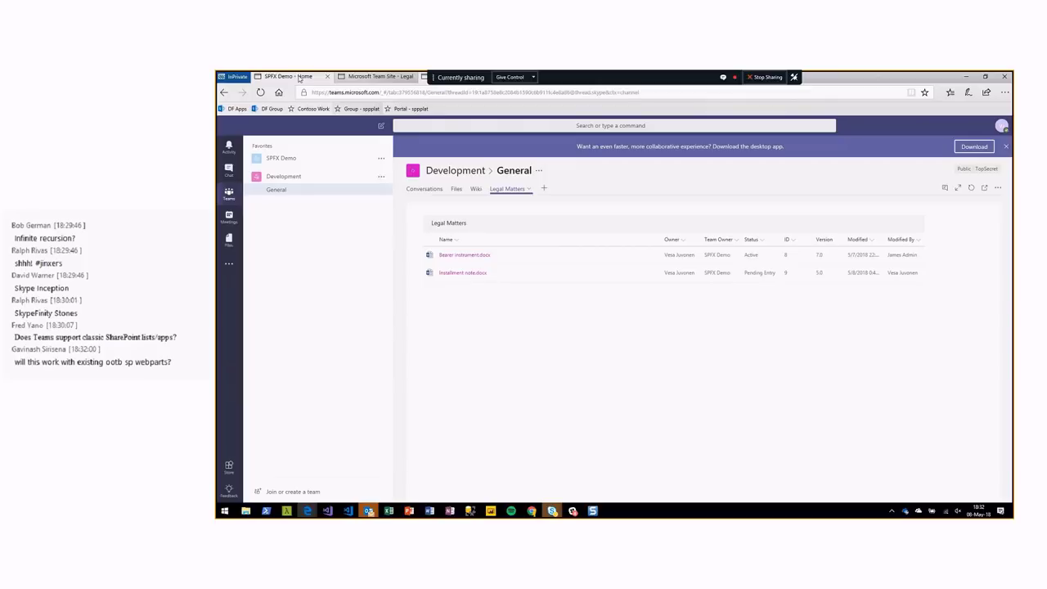
Step: Detach the Microsoft Team Site page into its own browser window and reduce the Teams window to a smaller floating size
drag(391, 82, 672, 269)
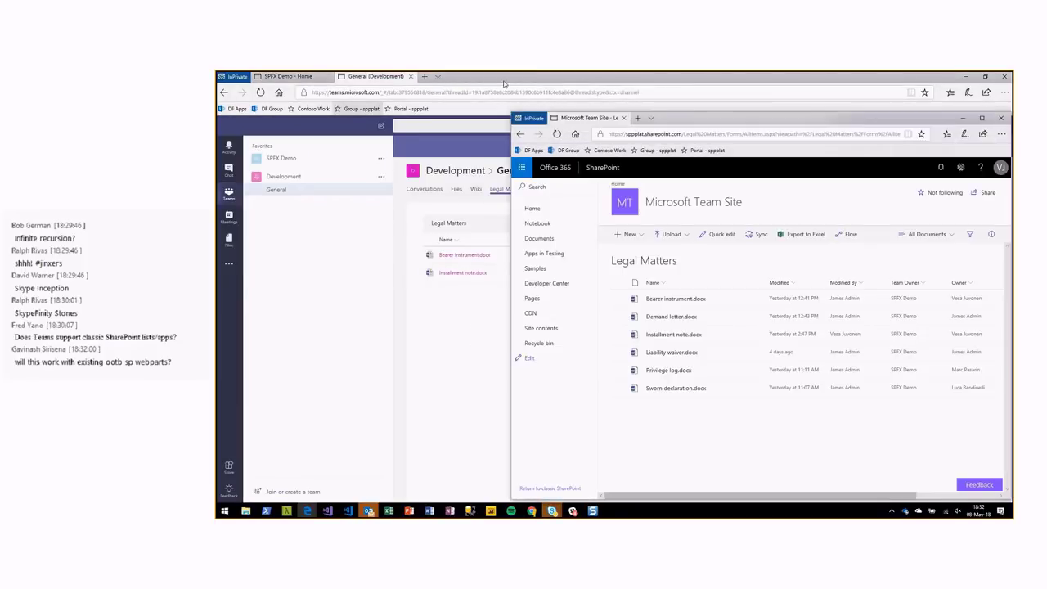
click(508, 77)
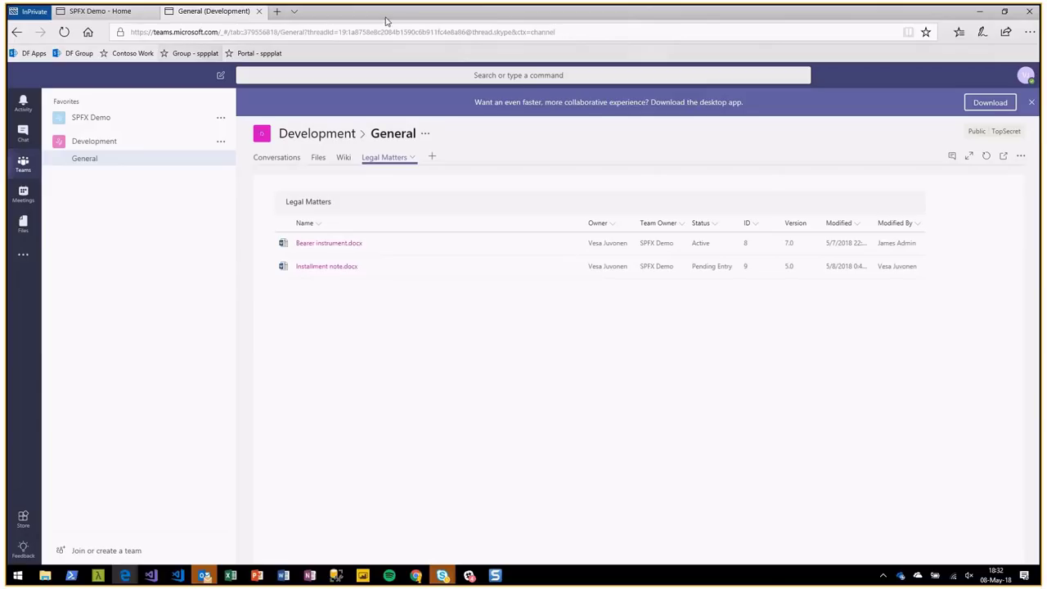
drag(509, 88, 541, 142)
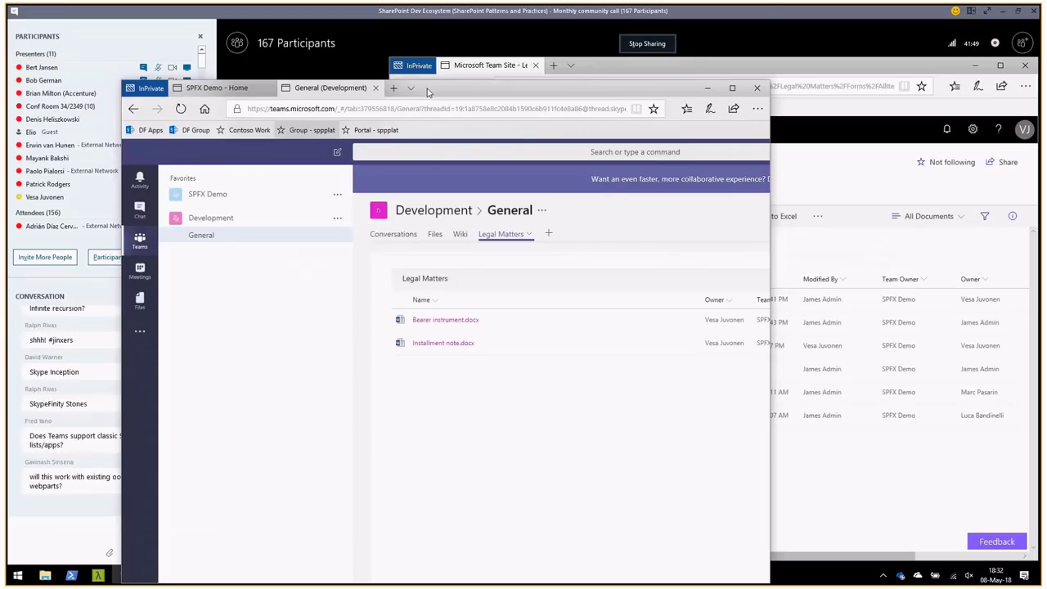
drag(427, 92, 353, 38)
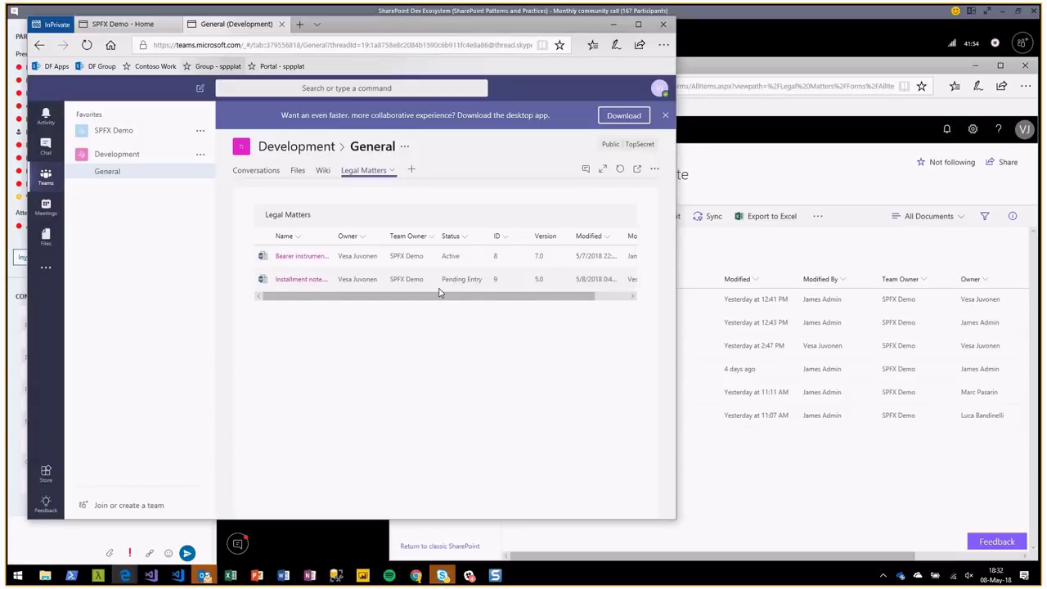
Step: Reposition the Teams and Microsoft Team Site windows so the document lists in both can be seen together
click(797, 156)
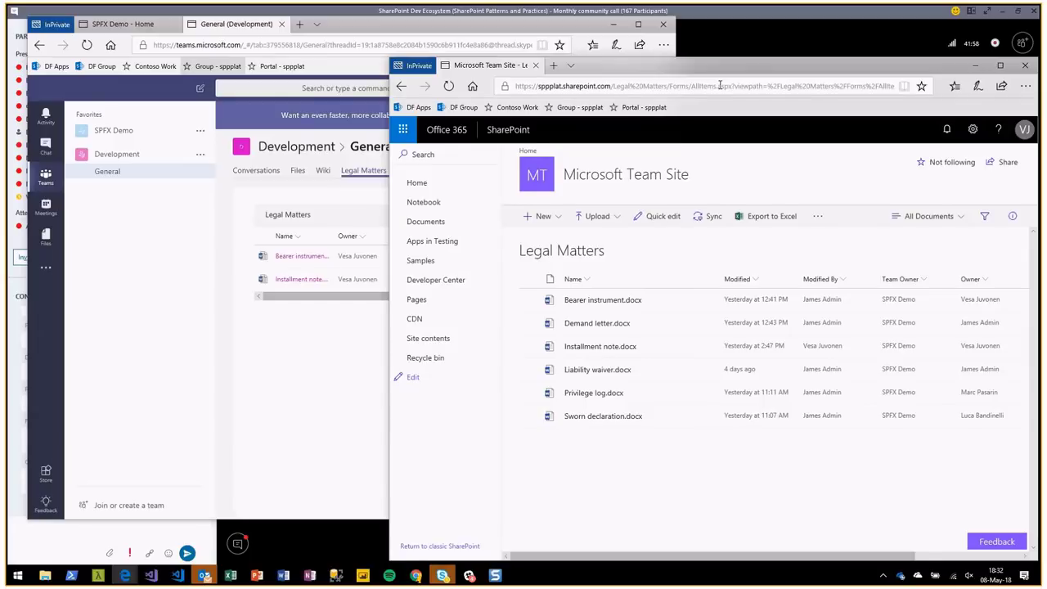
drag(720, 65, 709, 74)
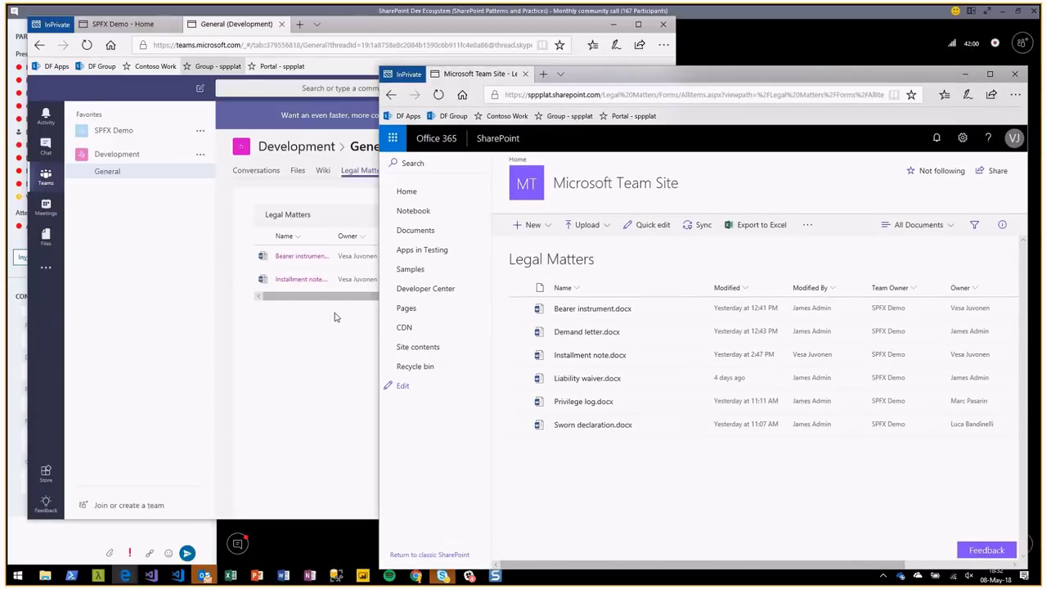
click(317, 355)
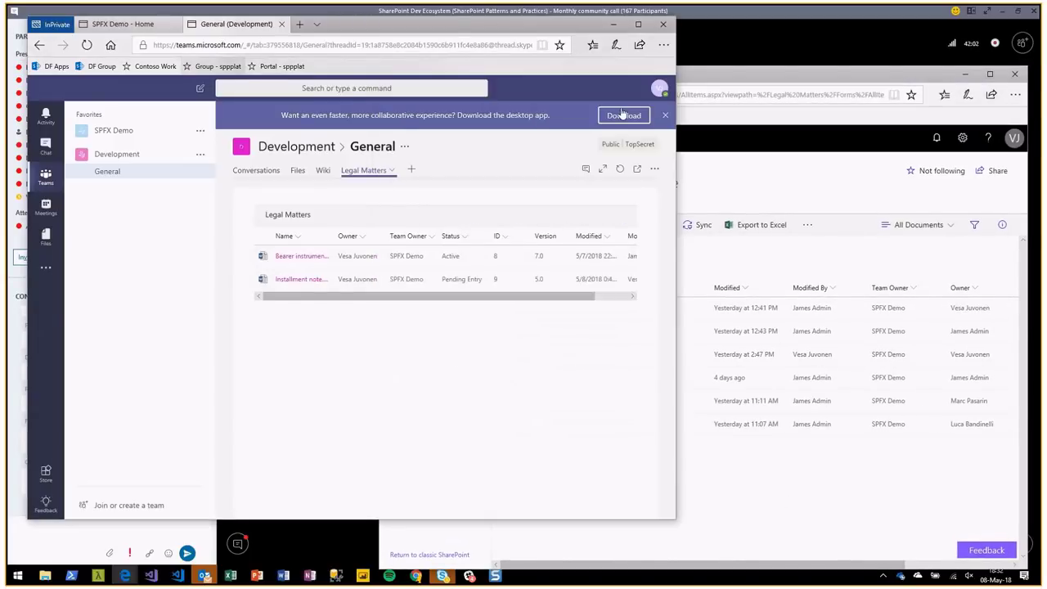
drag(491, 23, 458, 18)
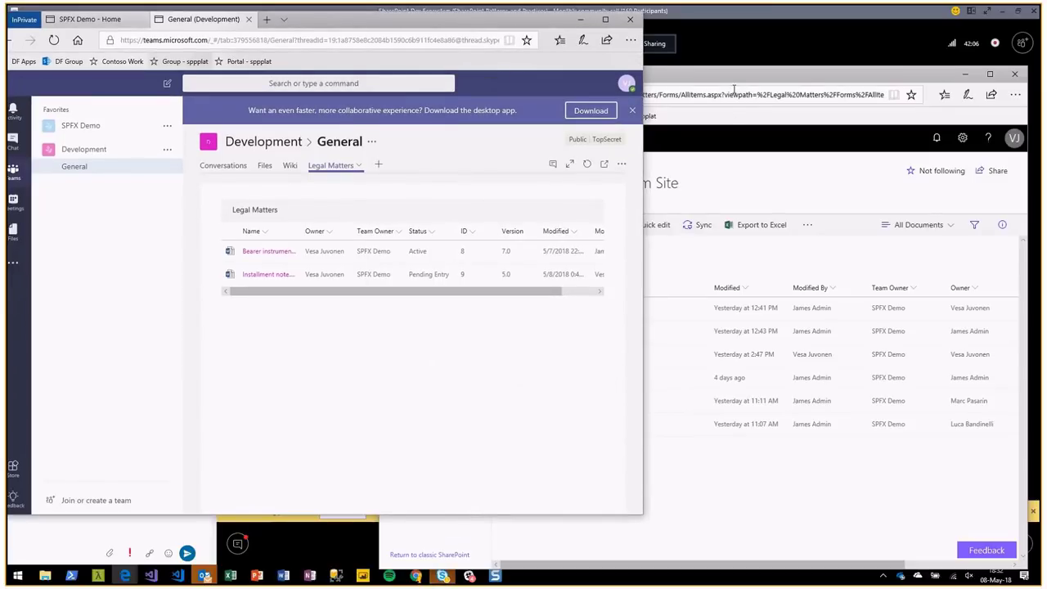
drag(734, 75, 640, 305)
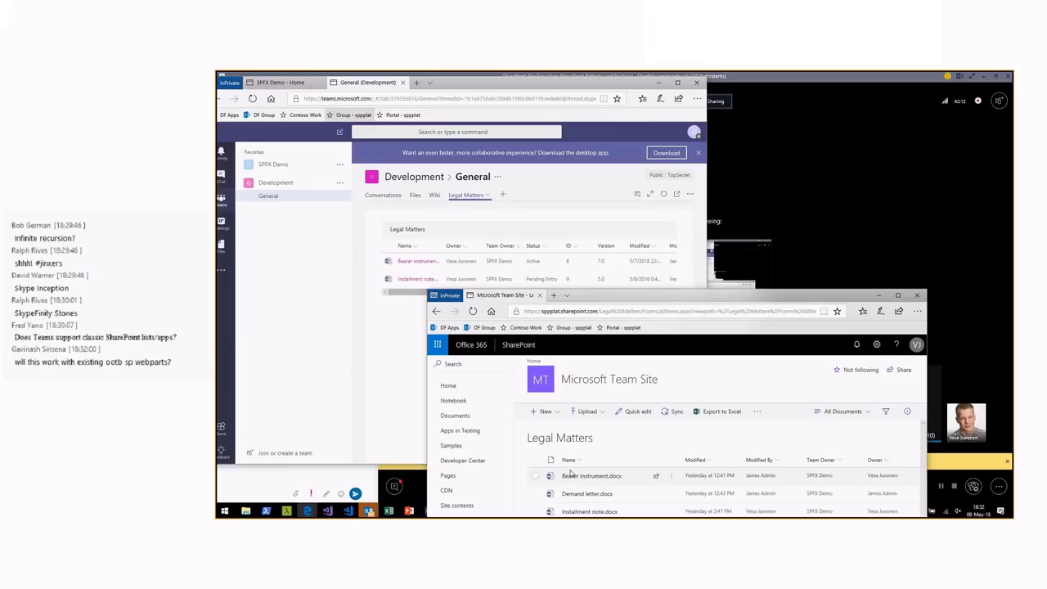
Step: Select Bearer instrument.docx in the SharePoint Legal Matters library and set its Status to Pending Entry in the document details
click(535, 475)
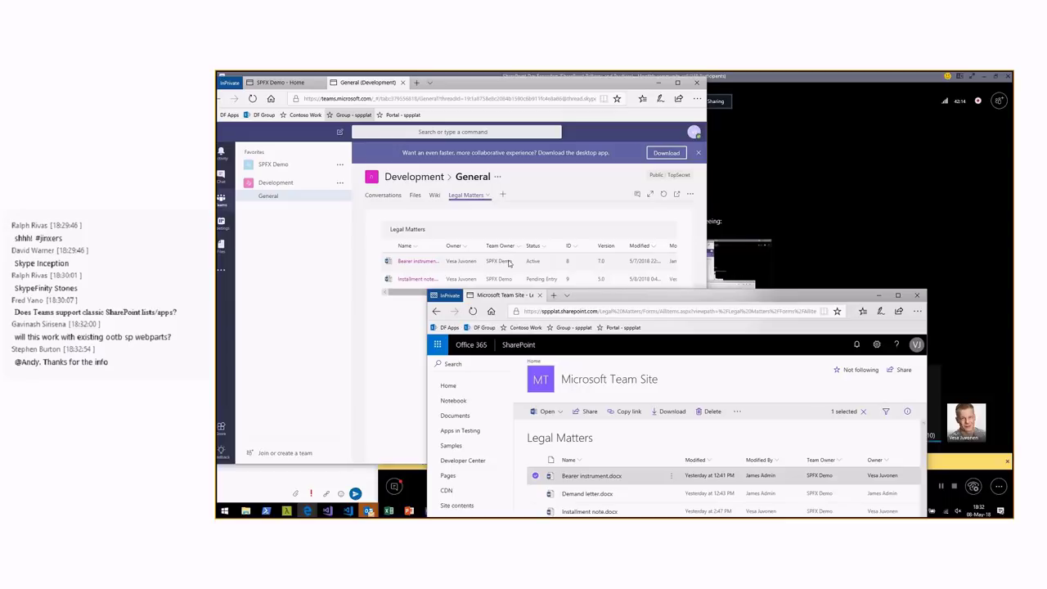
click(907, 411)
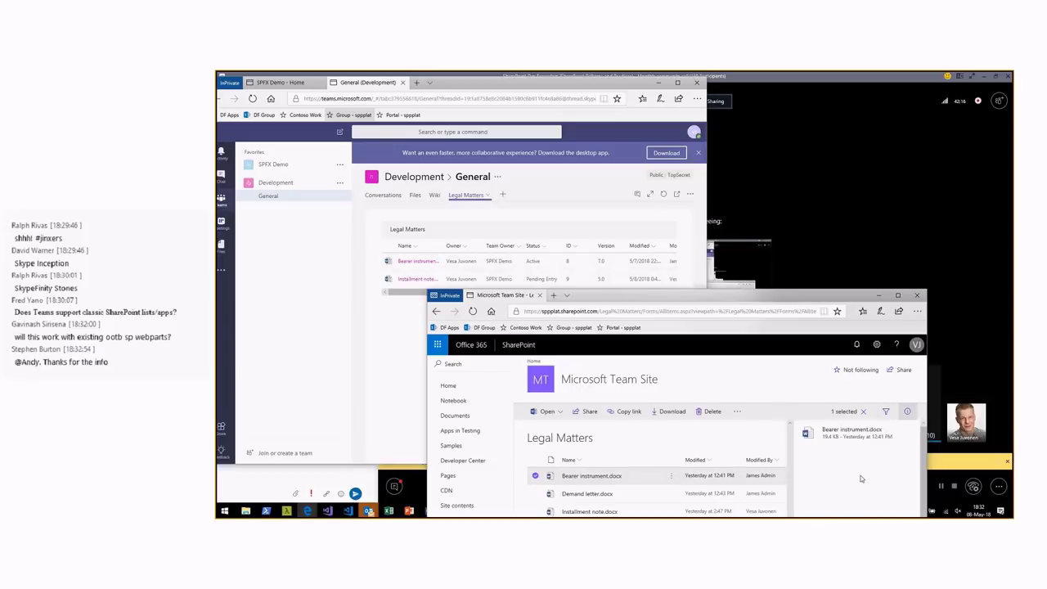
scroll(860, 478, down, 2)
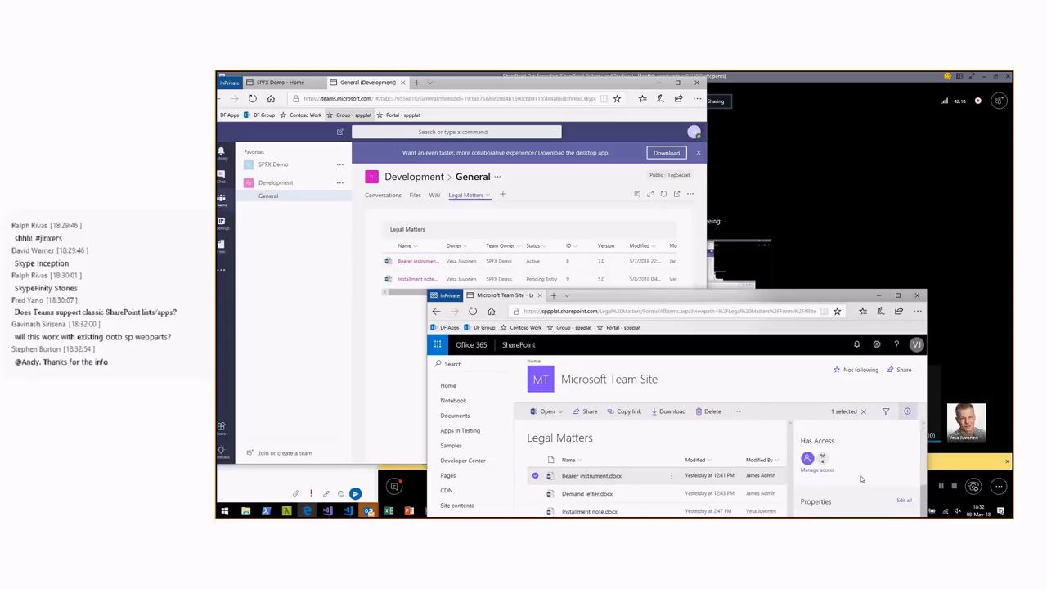
scroll(864, 470, down, 1)
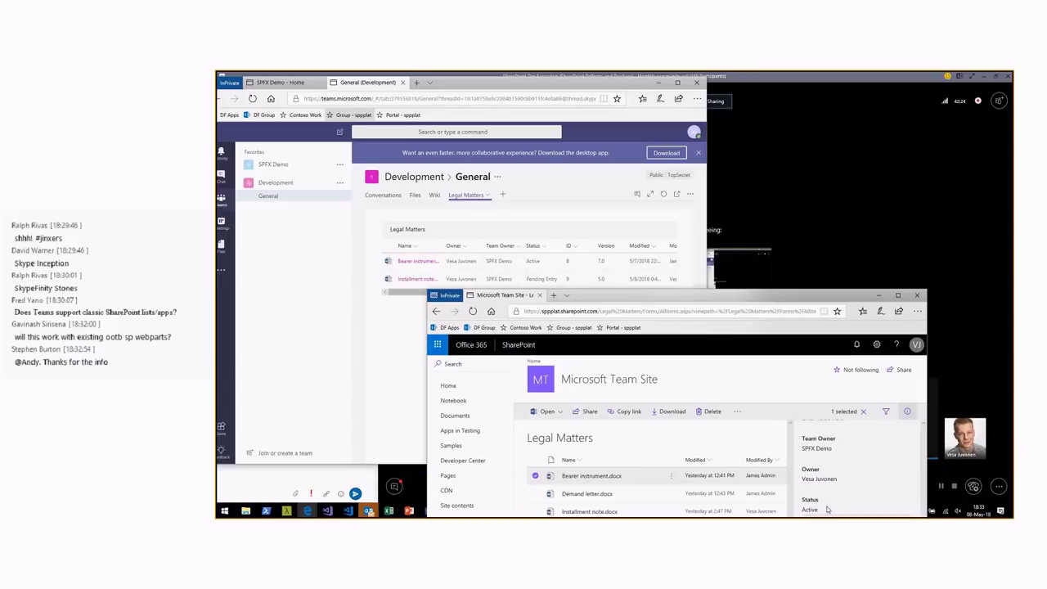
scroll(836, 454, down, 3)
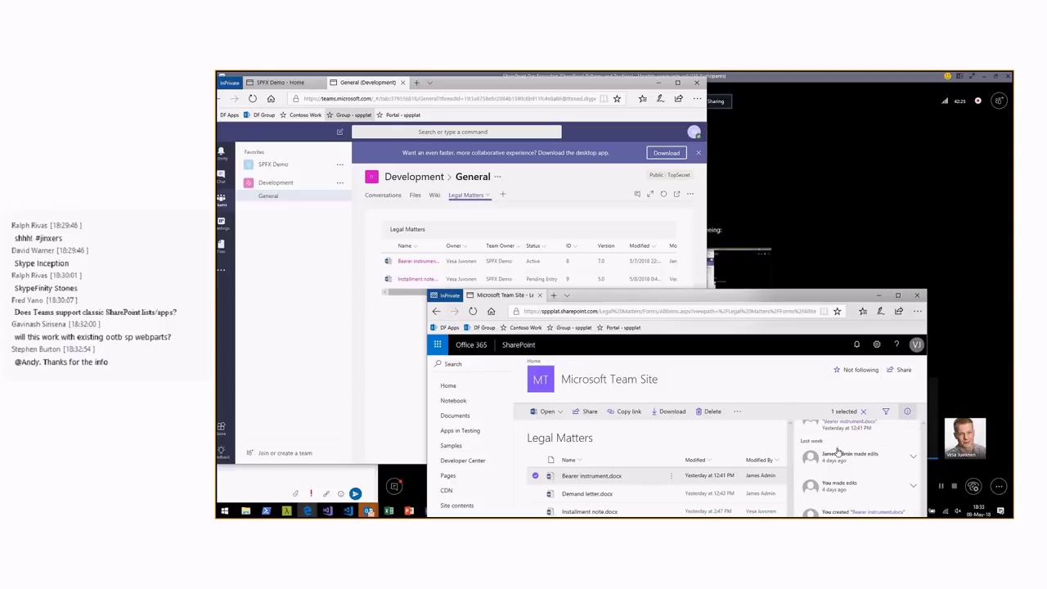
scroll(922, 427, up, 3)
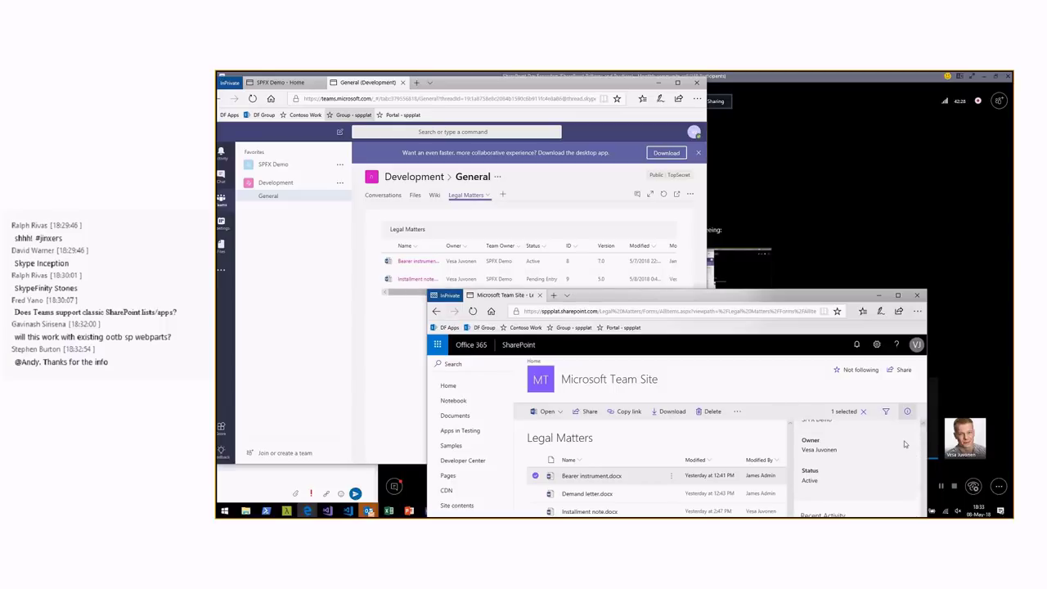
click(862, 483)
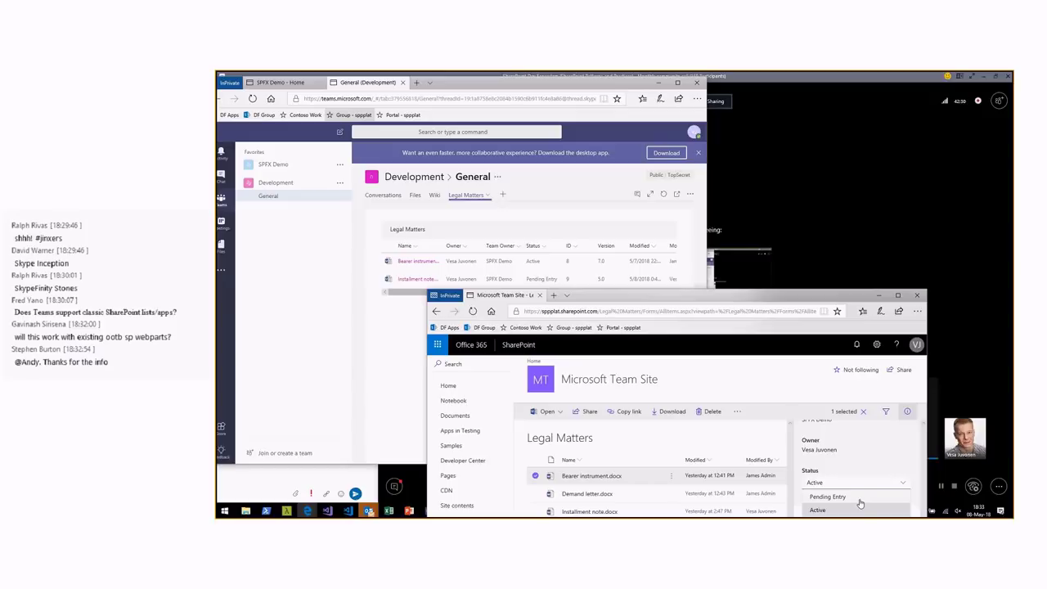
click(860, 498)
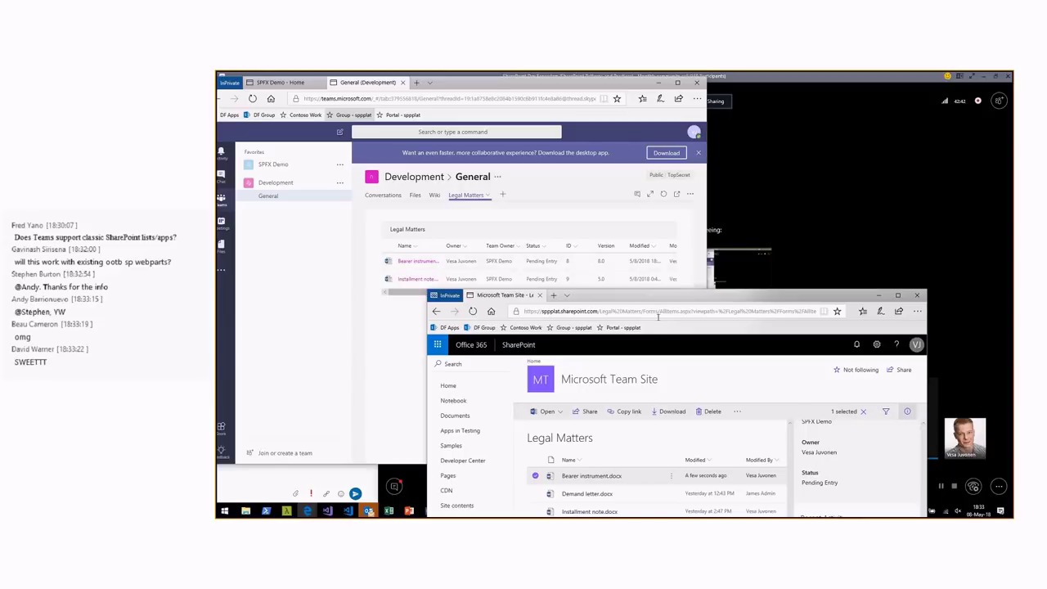
Step: Move the Microsoft Team Site window up and maximize the Teams window to view the Legal Matters tab in full
drag(689, 288, 737, 113)
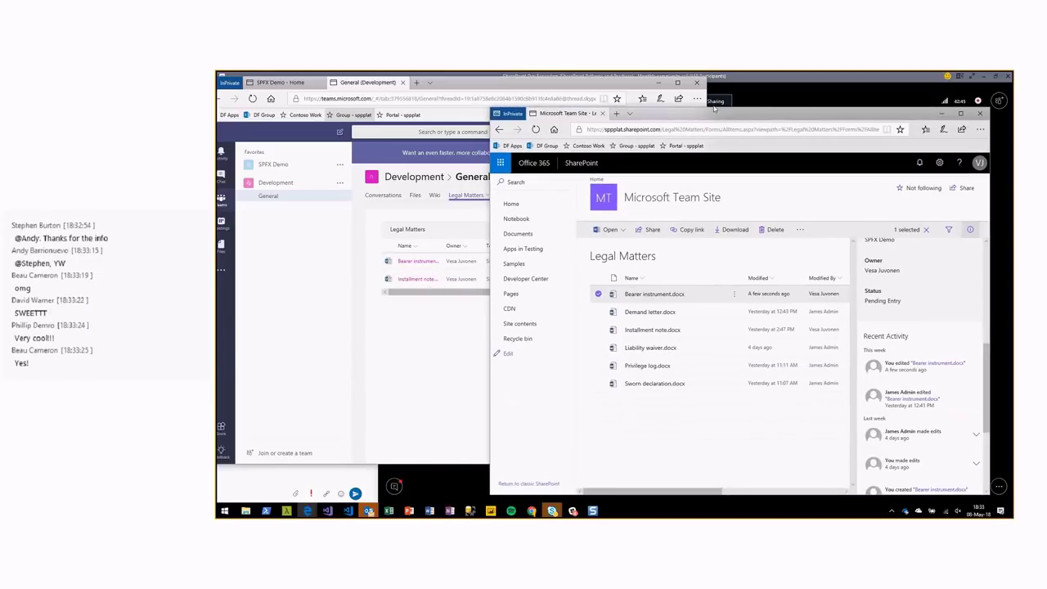
double_click(455, 82)
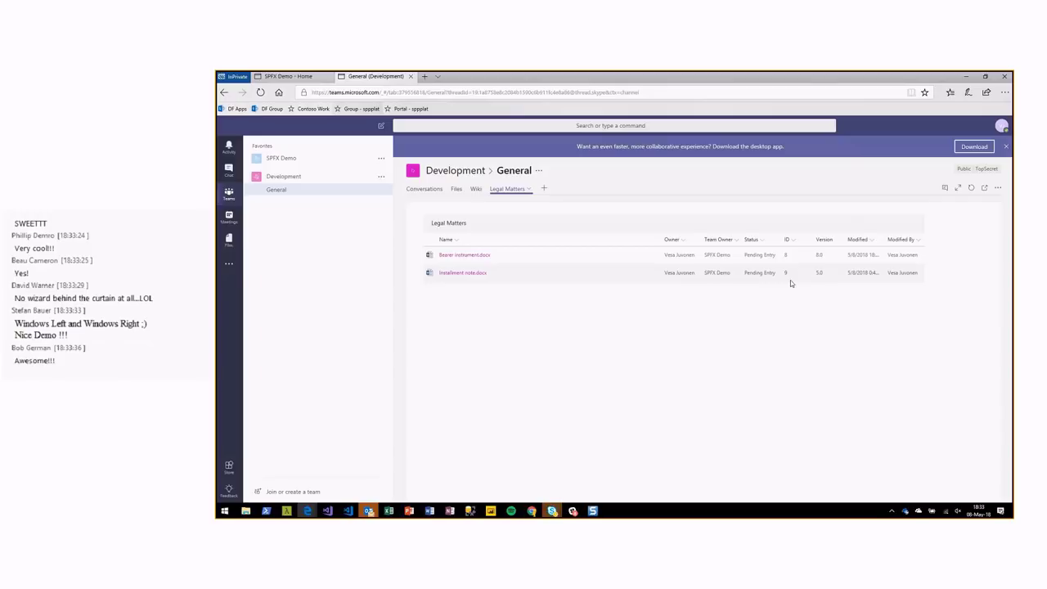
Step: Switch to the Skype for Business meeting and open the management list of its presentable content
key(alt+Tab)
key(Tab)
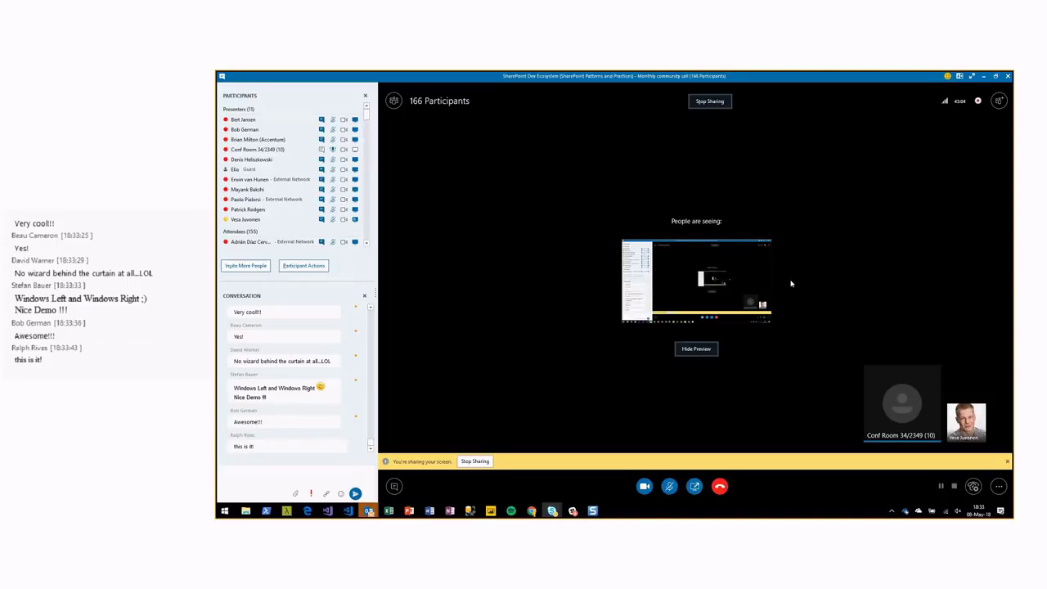
click(694, 486)
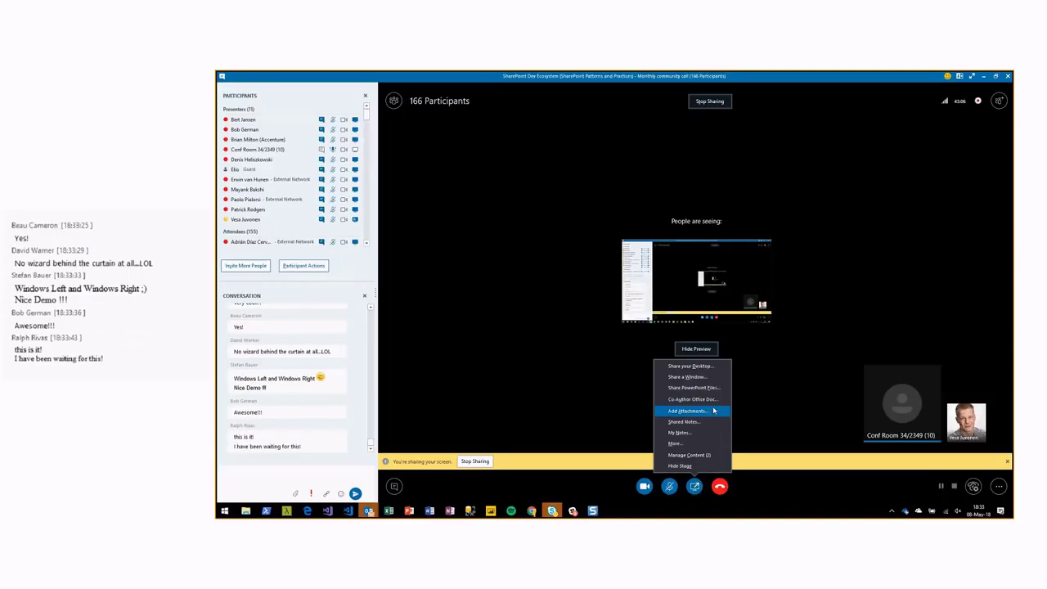
click(695, 454)
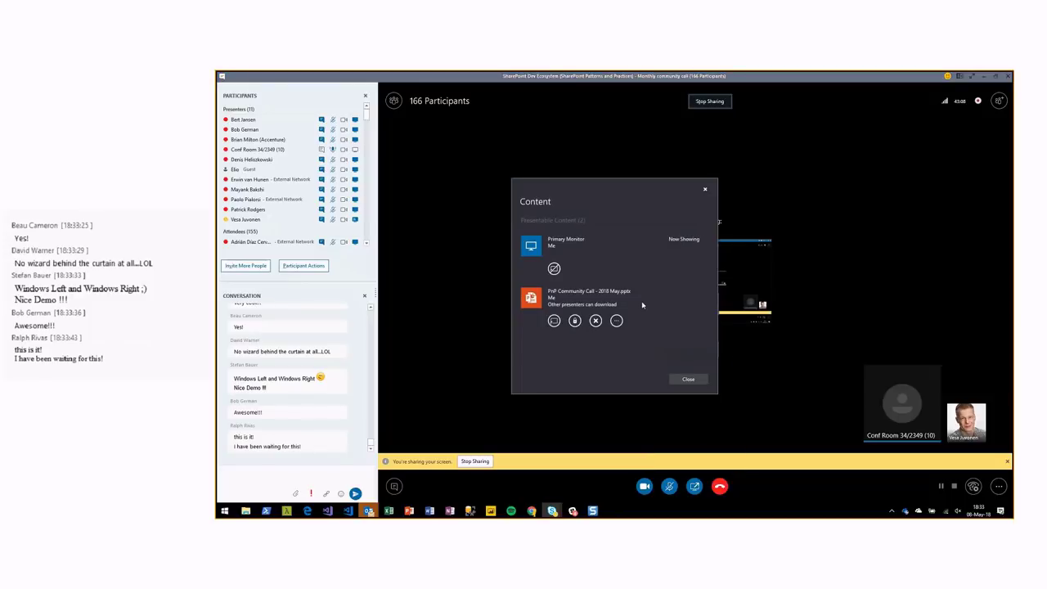